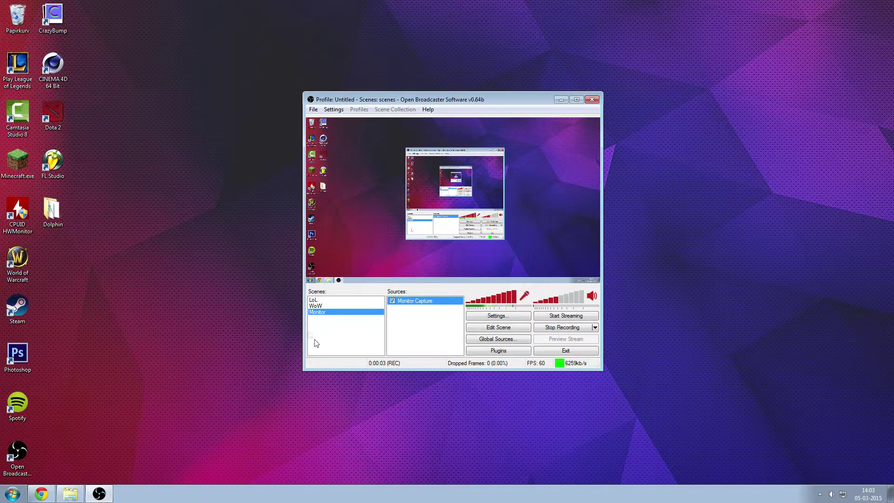
# Step: Try adding a scene named Monitor, then abandon it after the duplicate-name warning
pyautogui.rightClick(336, 327)
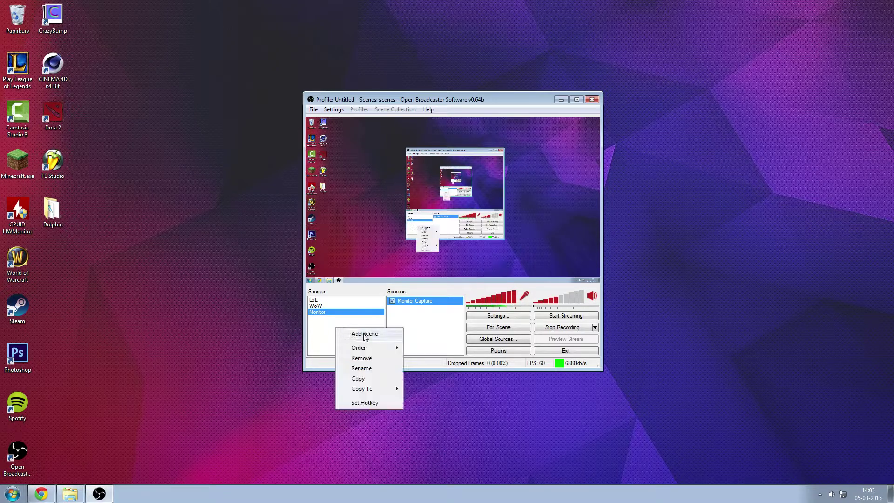
pyautogui.click(362, 335)
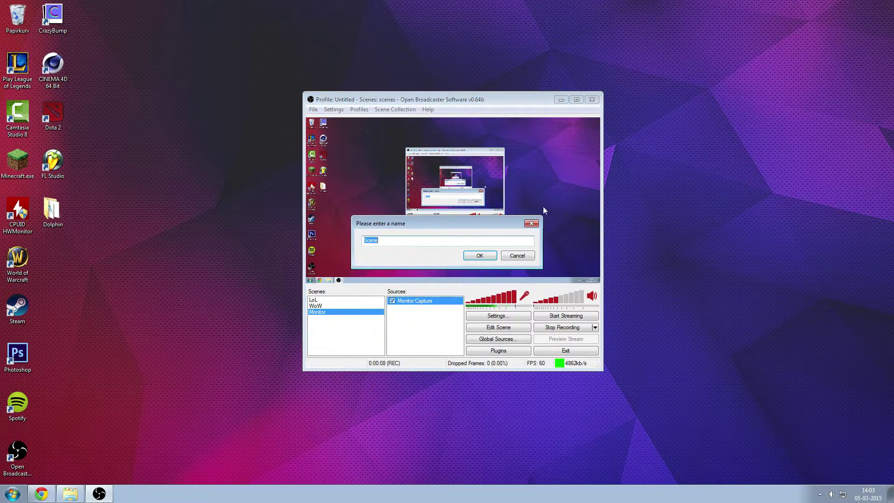
pyautogui.write('Monitor')
pyautogui.press('Return')
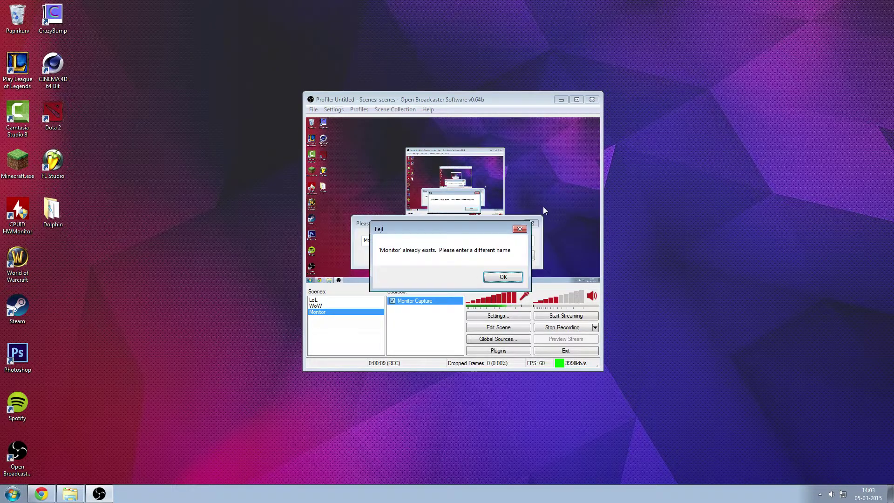
pyautogui.click(505, 277)
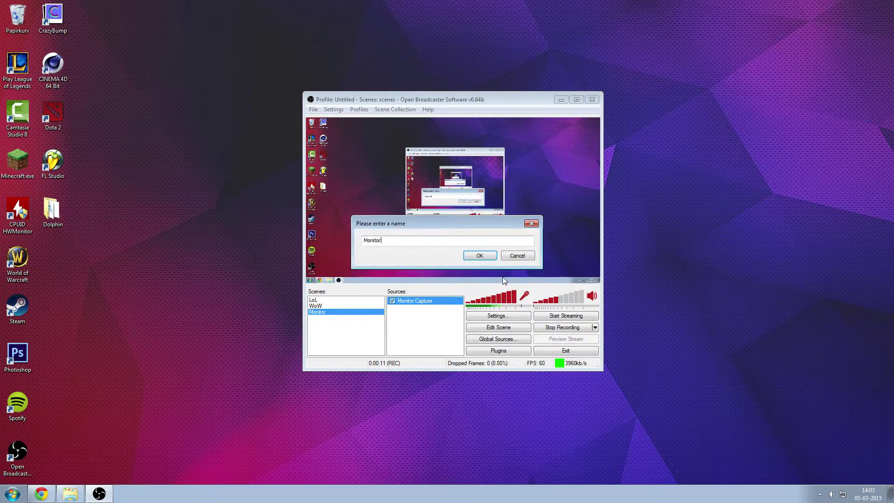
pyautogui.click(518, 257)
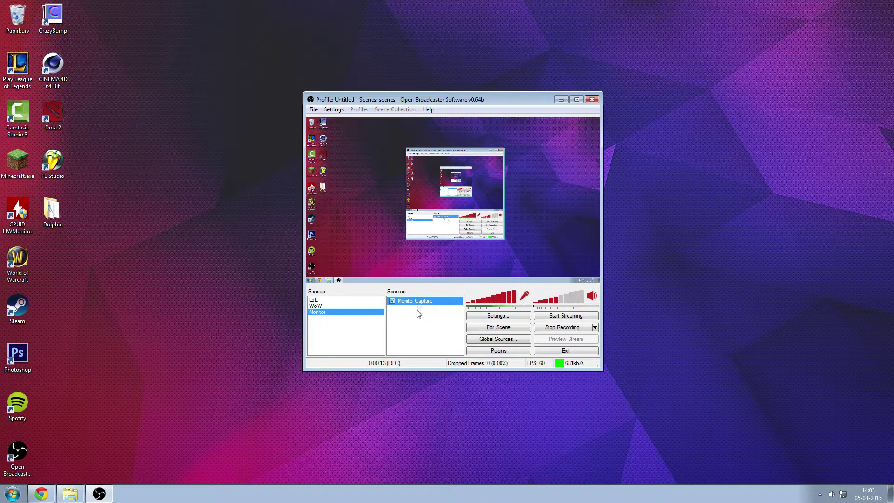
# Step: Add a second monitor capture source named Monitor Capture 2 with default settings
pyautogui.rightClick(419, 333)
pyautogui.moveTo(441, 338)
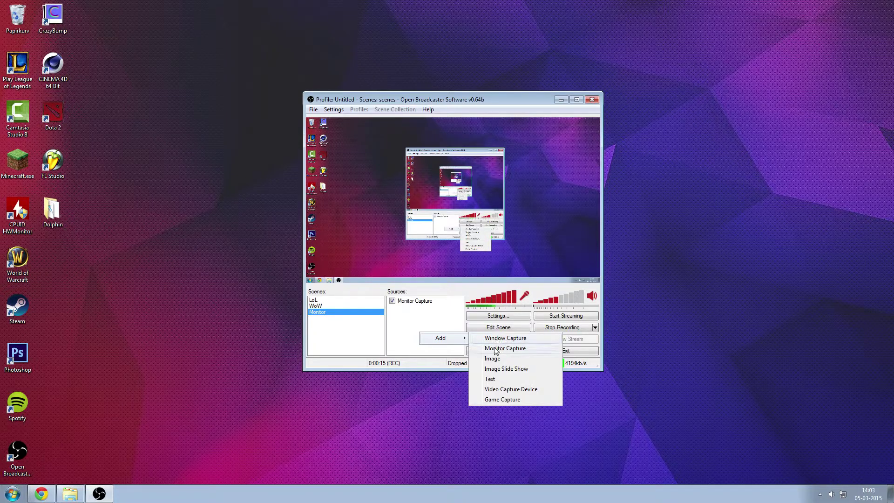
pyautogui.click(497, 348)
pyautogui.click(477, 257)
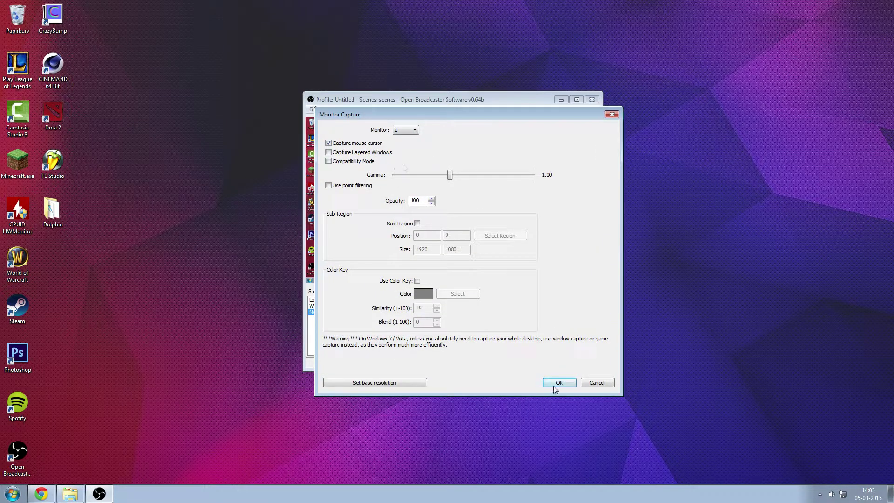
pyautogui.click(556, 387)
pyautogui.click(425, 309)
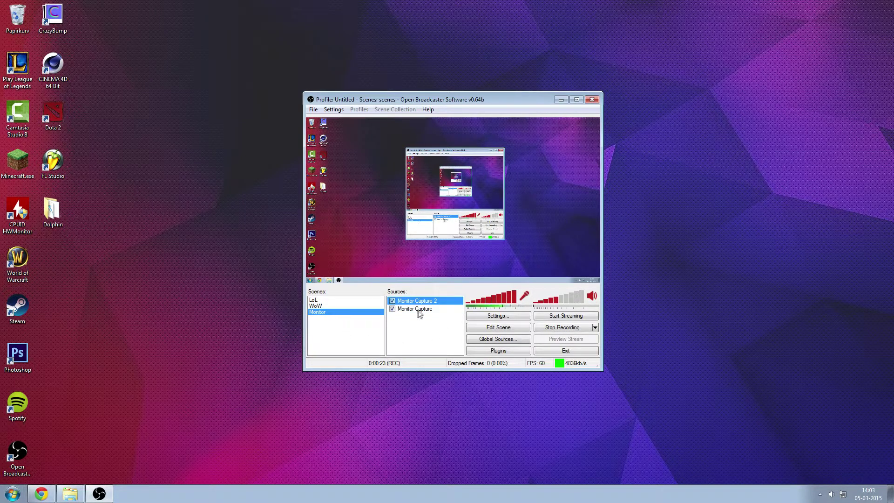
# Step: Remove the Monitor Capture 2 source and confirm with Ja
pyautogui.rightClick(418, 301)
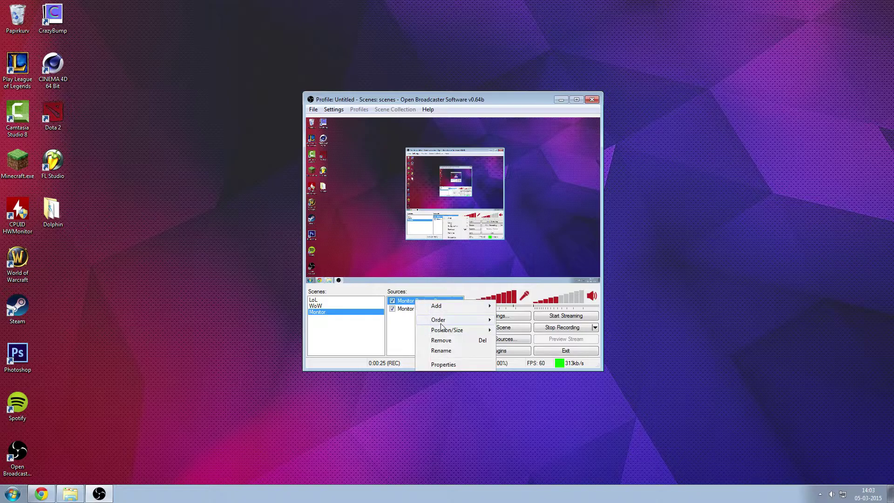
pyautogui.click(441, 341)
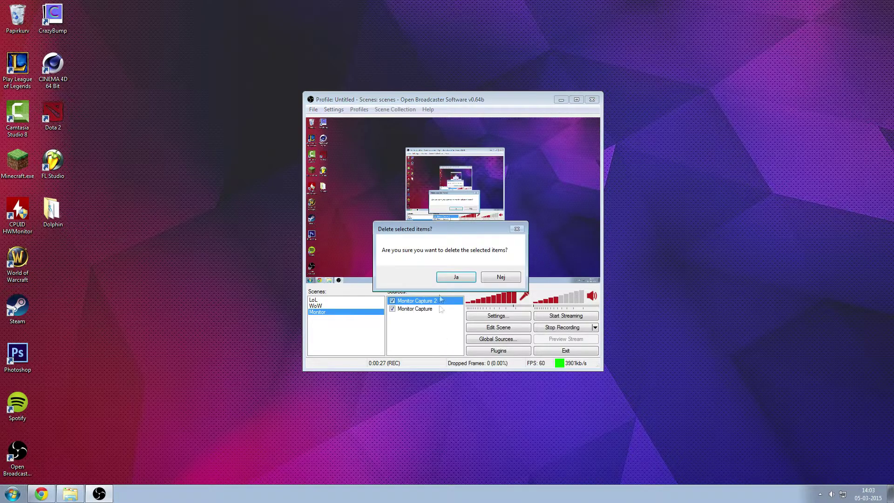
pyautogui.click(446, 281)
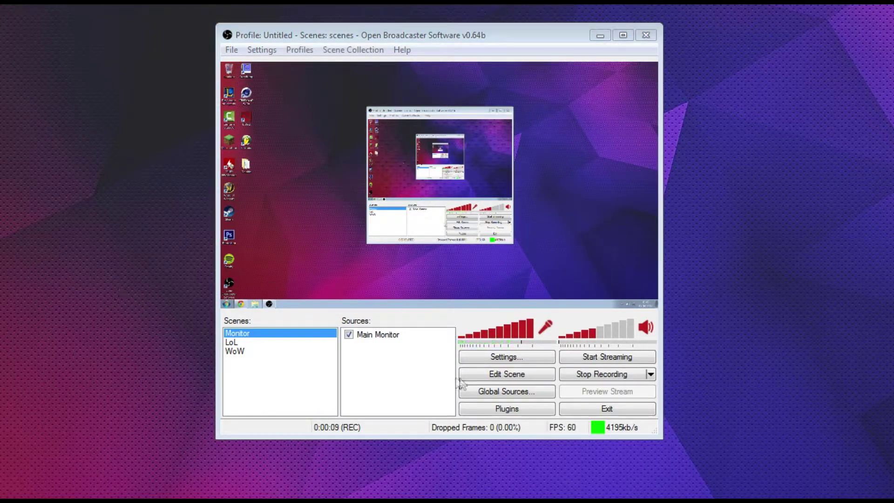
# Step: Open OBS Settings and switch to the Encoding page
pyautogui.click(537, 359)
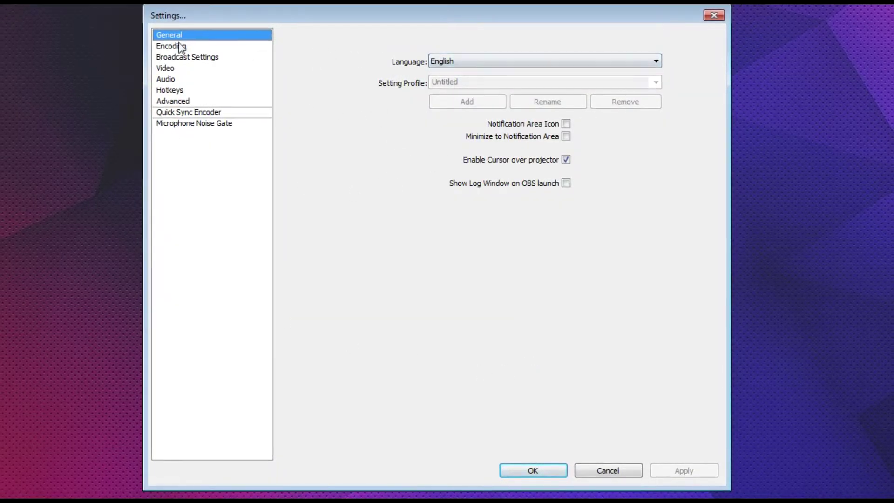
pyautogui.click(180, 47)
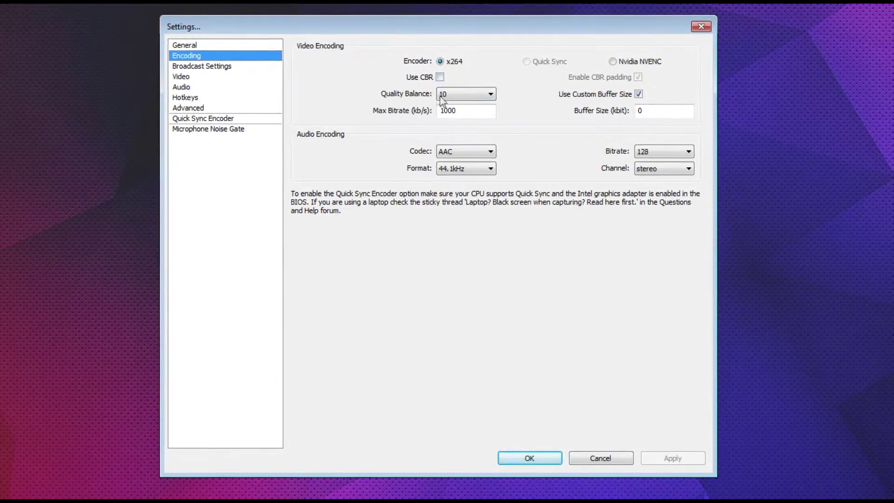
# Step: Set Quality Balance to 10 and Max Bitrate to 1000, then go to Broadcast Settings
pyautogui.click(451, 93)
pyautogui.click(441, 193)
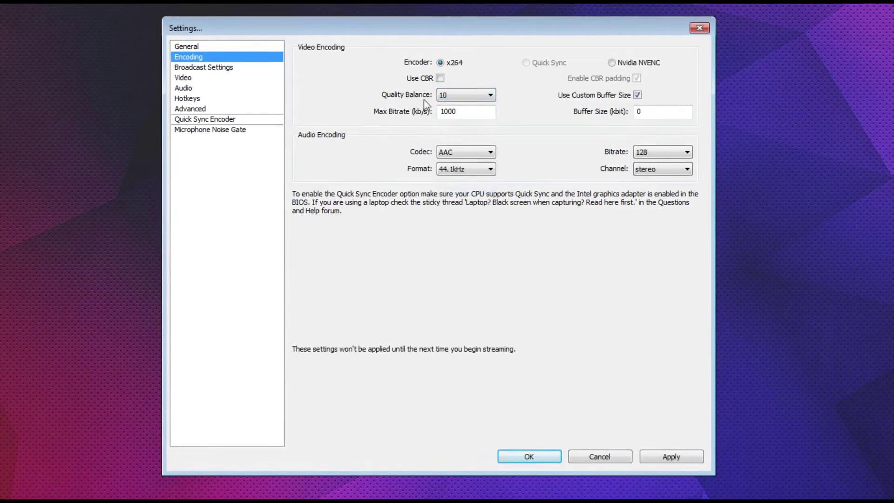
pyautogui.doubleClick(469, 112)
pyautogui.write('1000')
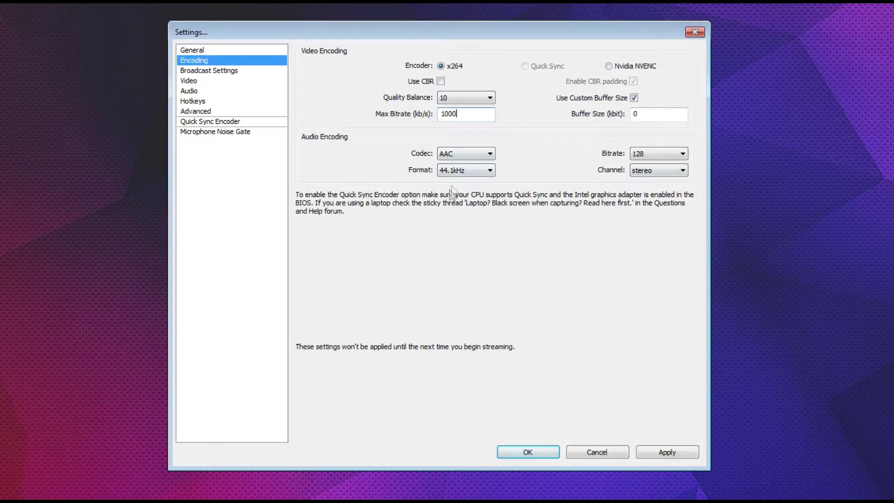
pyautogui.click(222, 71)
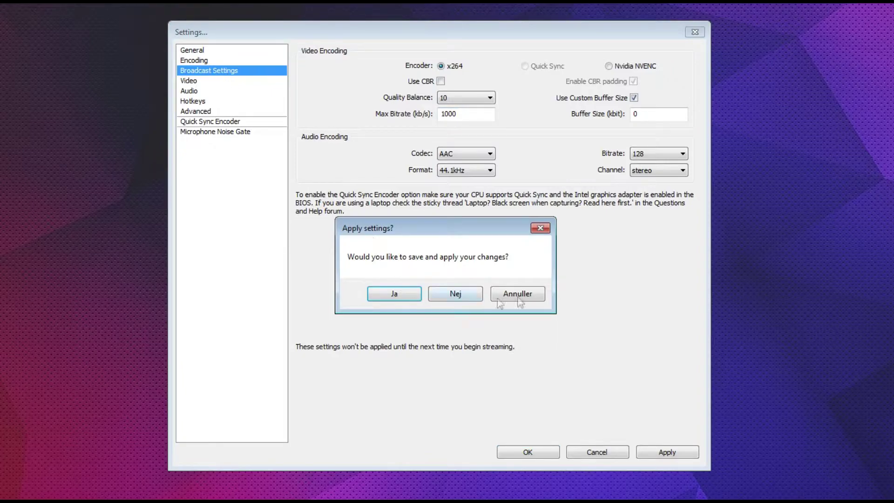
# Step: Discard the encoding edits with Nej, then inspect the lolstuff.mp4 and replay file paths
pyautogui.click(457, 293)
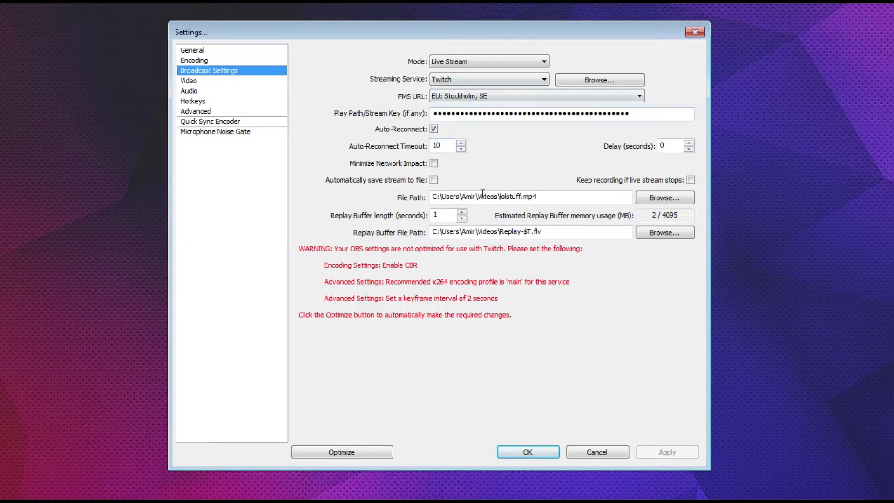
pyautogui.moveTo(433, 196); pyautogui.dragTo(540, 186)
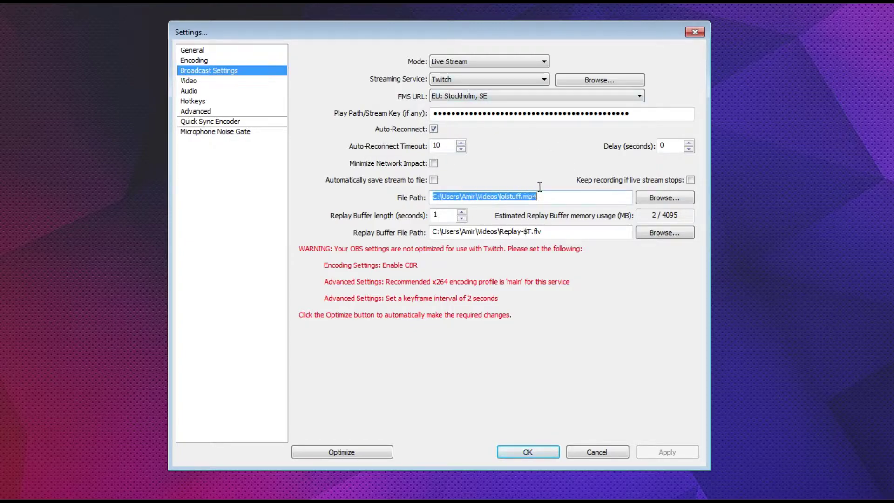
pyautogui.click(577, 195)
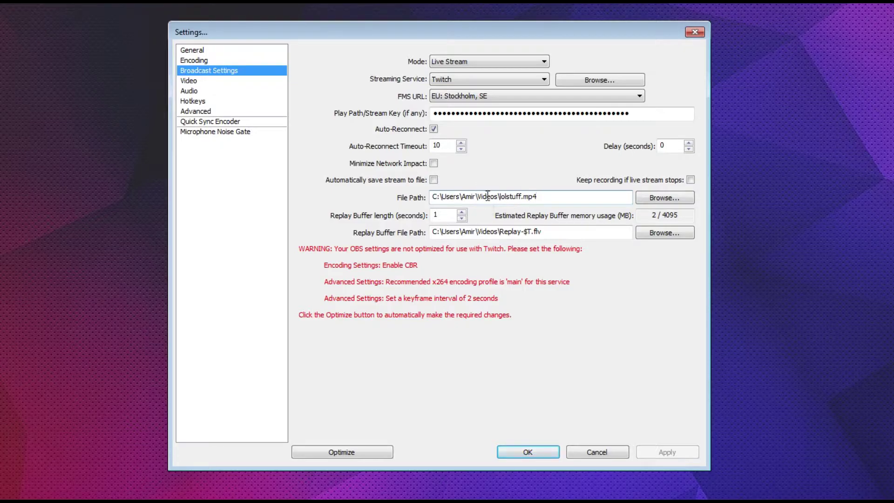
pyautogui.moveTo(502, 196); pyautogui.dragTo(572, 198)
pyautogui.click(586, 198)
pyautogui.moveTo(543, 231); pyautogui.dragTo(535, 232)
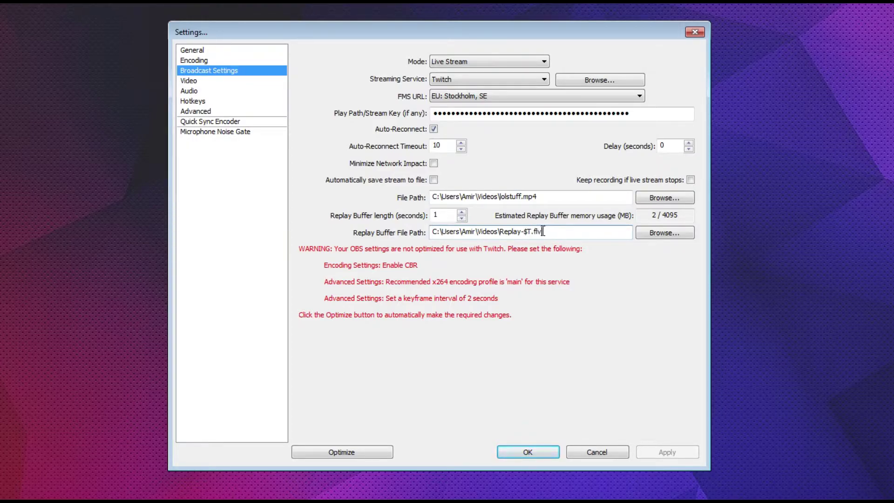
pyautogui.click(216, 83)
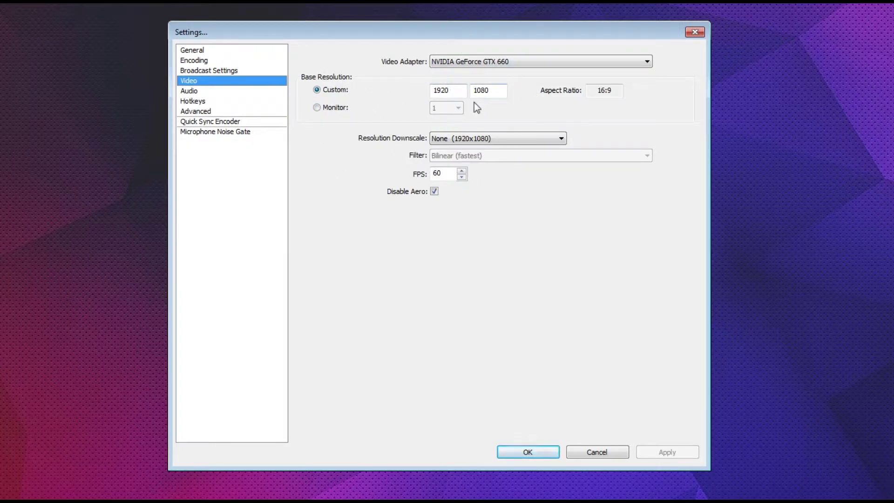
# Step: Keep video at 1920 base width, no downscale and 60 FPS, then open Audio settings
pyautogui.moveTo(452, 93)
pyautogui.mouseDown()
pyautogui.moveTo(434, 91)
pyautogui.moveTo(479, 85)
pyautogui.mouseUp()
pyautogui.click(470, 140)
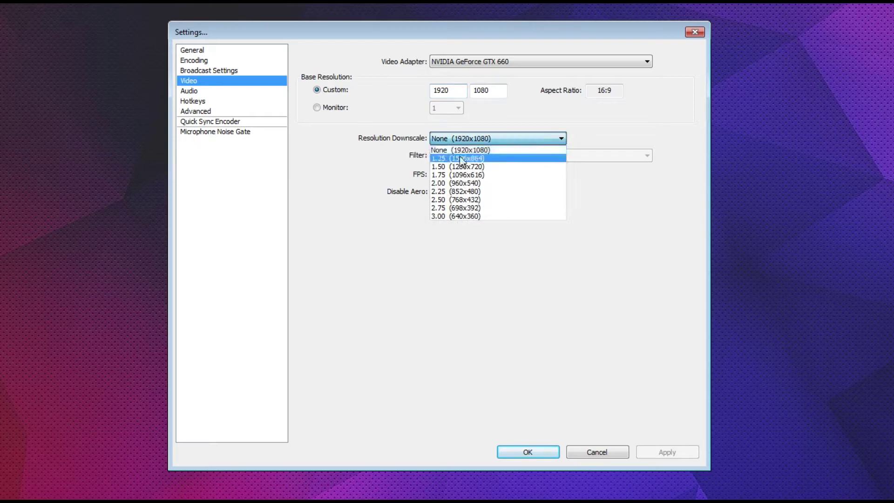
pyautogui.click(471, 141)
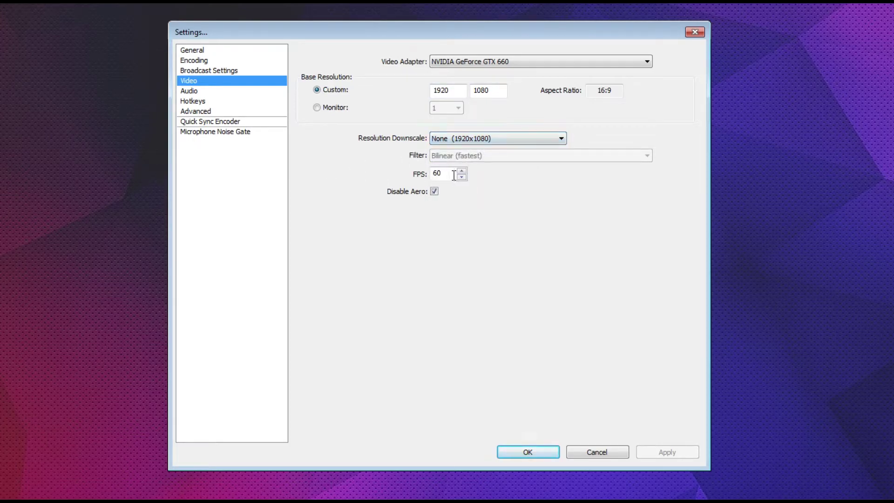
pyautogui.moveTo(443, 173); pyautogui.dragTo(410, 176)
pyautogui.click(451, 173)
pyautogui.moveTo(94, 209); pyautogui.dragTo(33, 224)
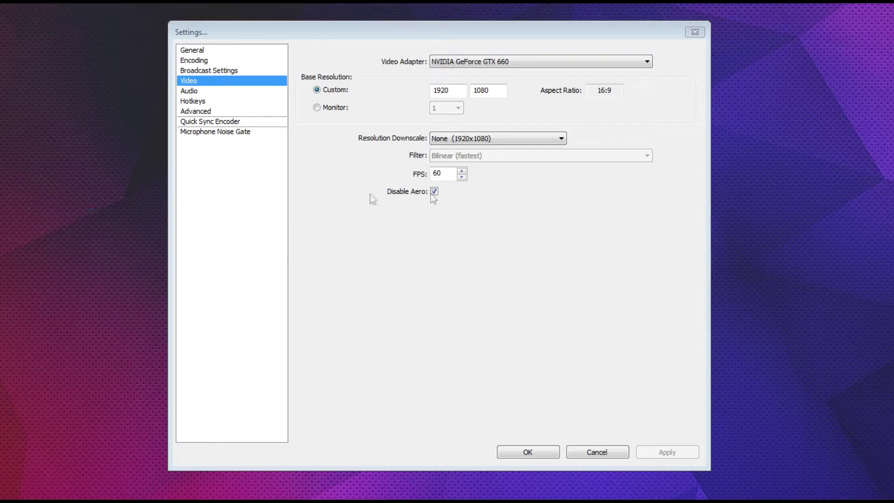
pyautogui.click(190, 91)
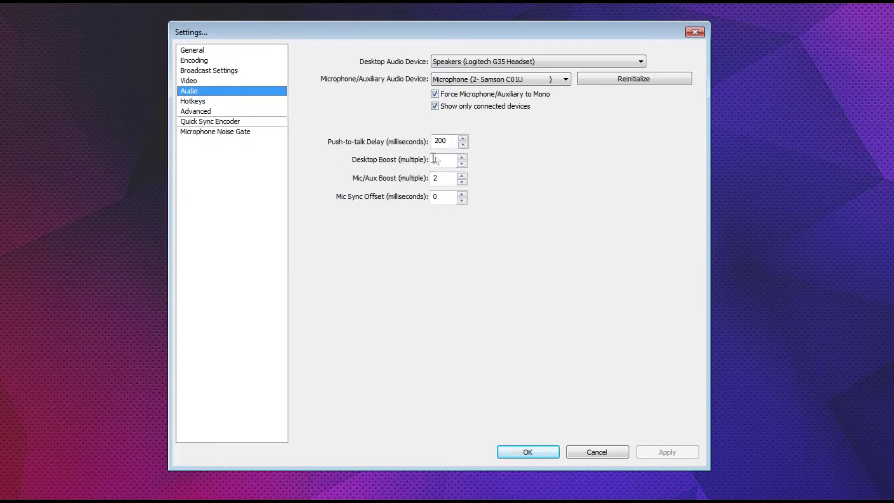
# Step: Show the Advanced page with multithreading, priority and x264 preset options
pyautogui.click(212, 104)
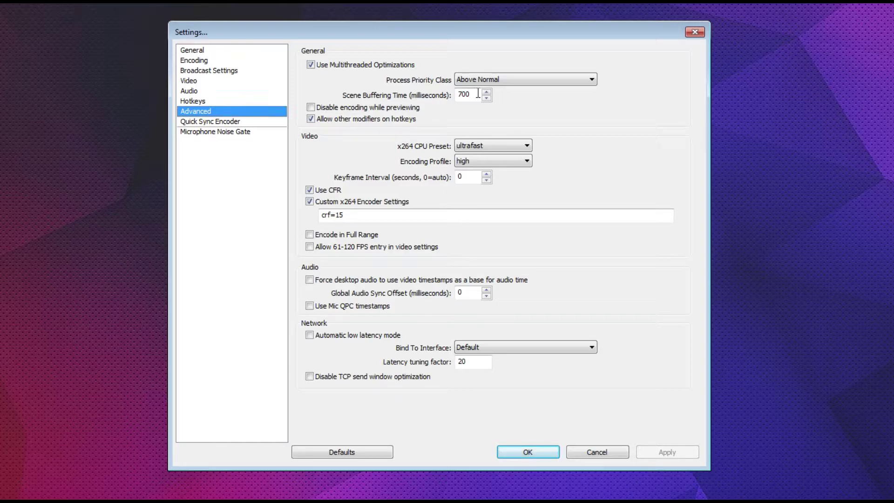
pyautogui.doubleClick(479, 95)
pyautogui.click(479, 94)
pyautogui.click(475, 145)
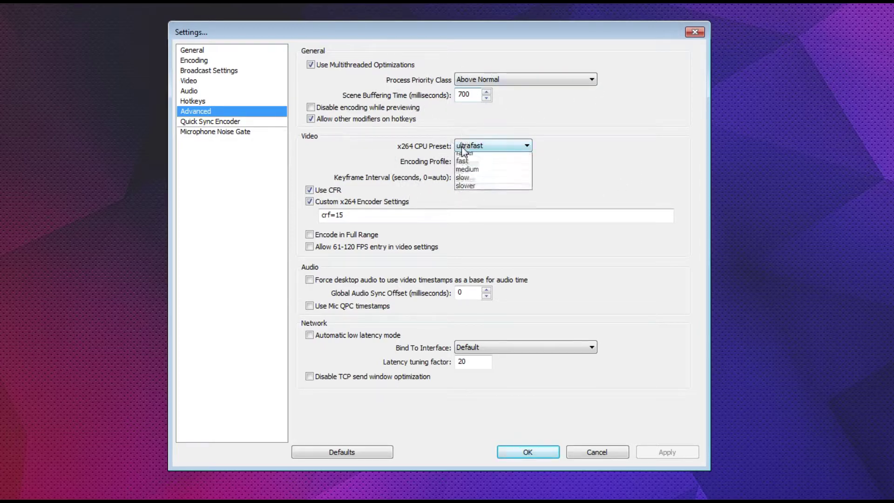
pyautogui.click(477, 145)
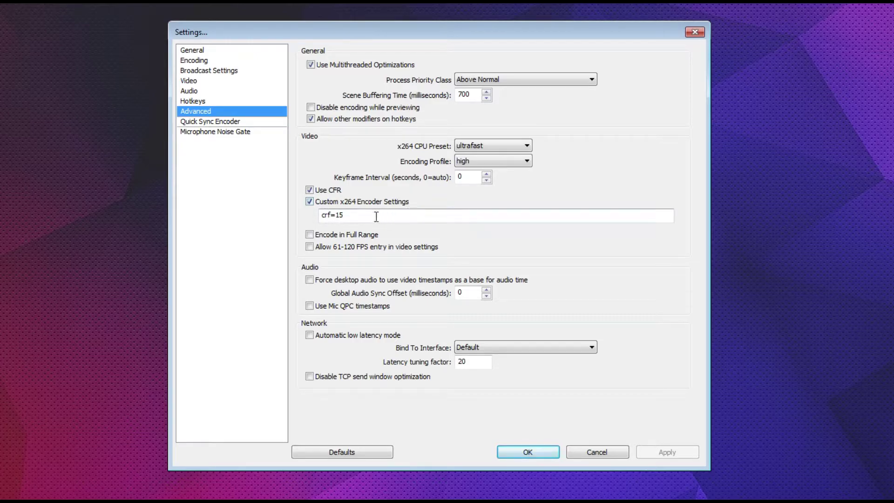
pyautogui.moveTo(376, 216); pyautogui.dragTo(319, 217)
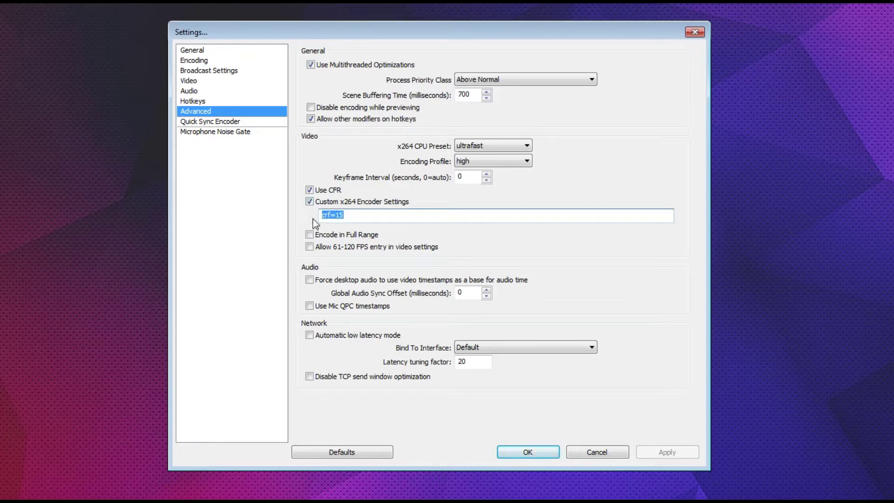
pyautogui.click(357, 213)
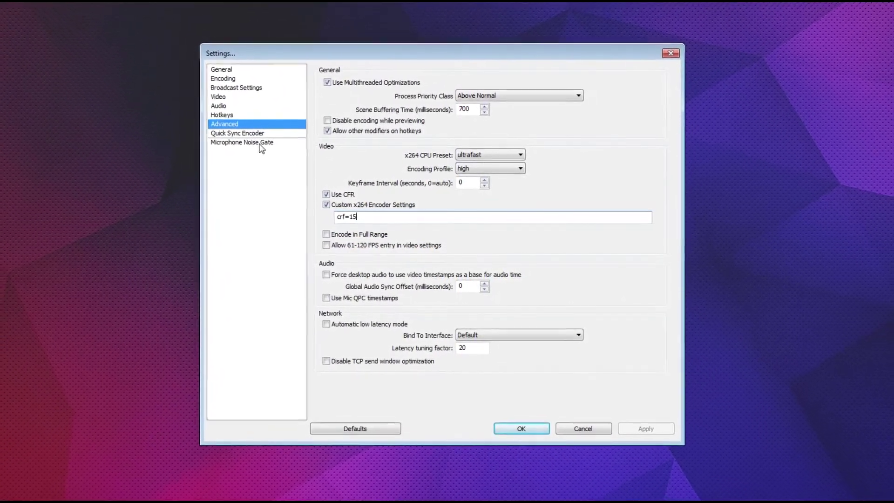
pyautogui.click(248, 144)
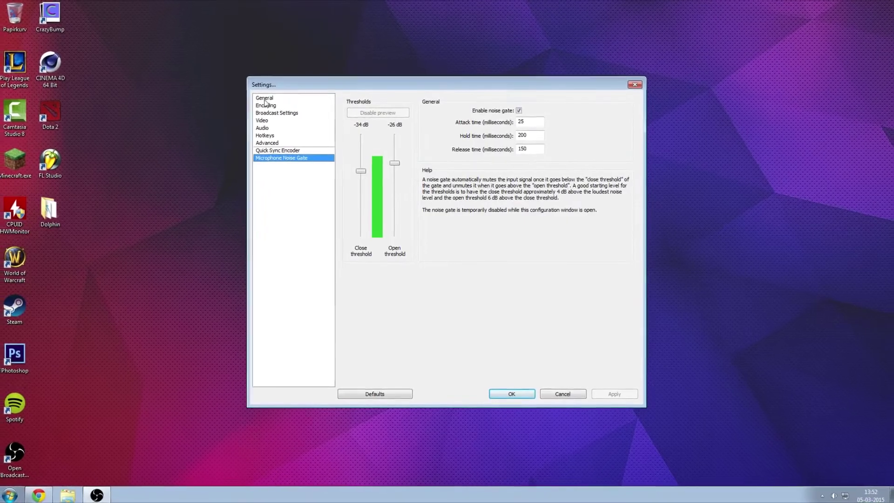
# Step: Return to General settings, nudge the OBS window right, and open the Windows Start menu
pyautogui.click(266, 98)
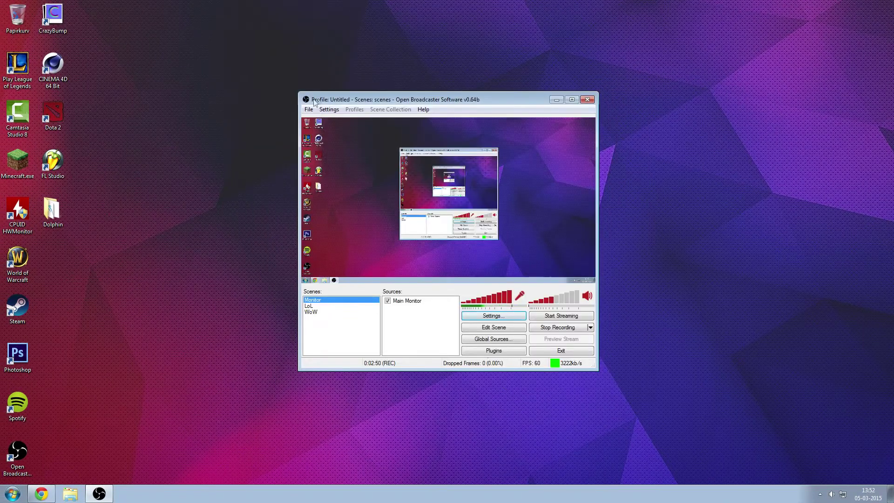
pyautogui.moveTo(313, 103); pyautogui.dragTo(318, 102)
pyautogui.click(16, 492)
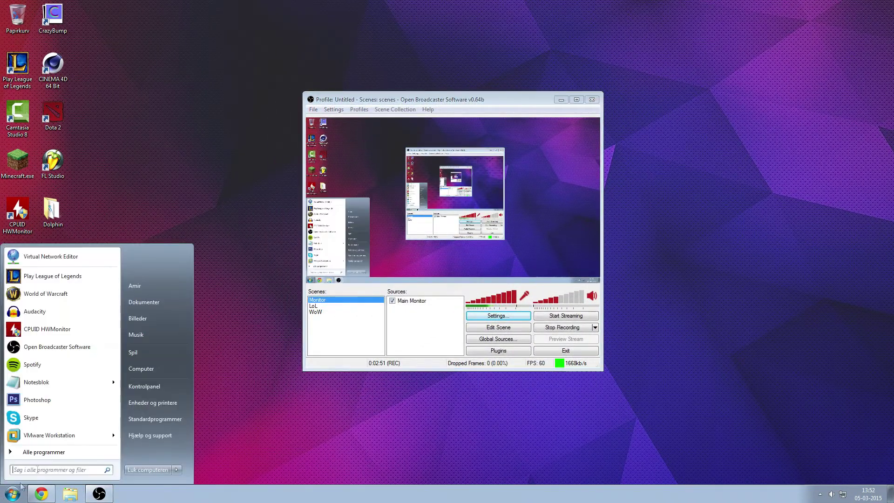
pyautogui.write('vmware')
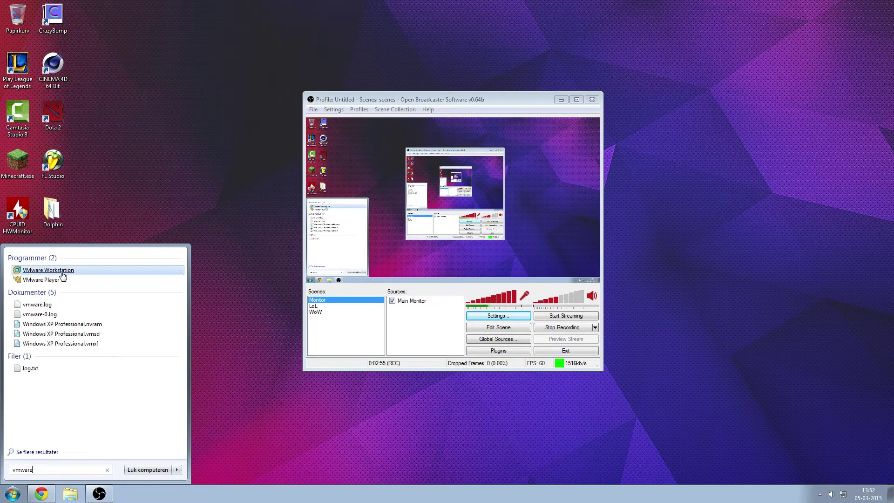
# Step: Launch VMware Workstation from the search results and minimize the OBS window
pyautogui.click(52, 272)
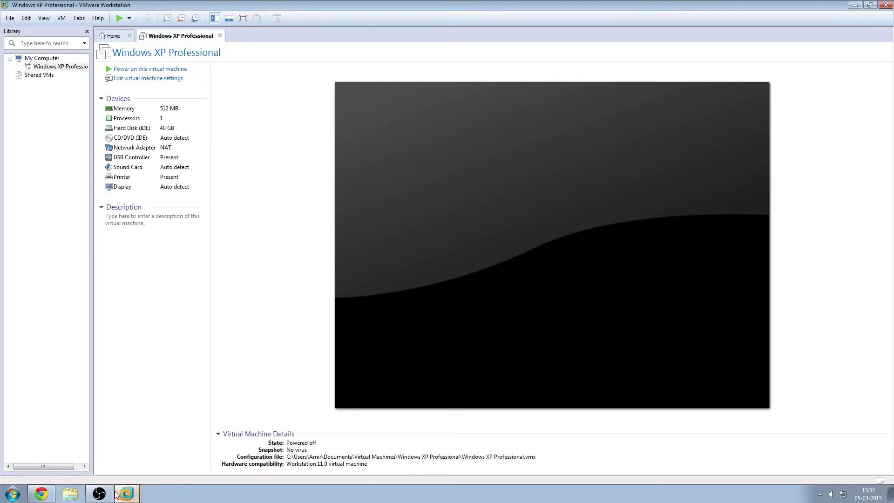
pyautogui.click(99, 494)
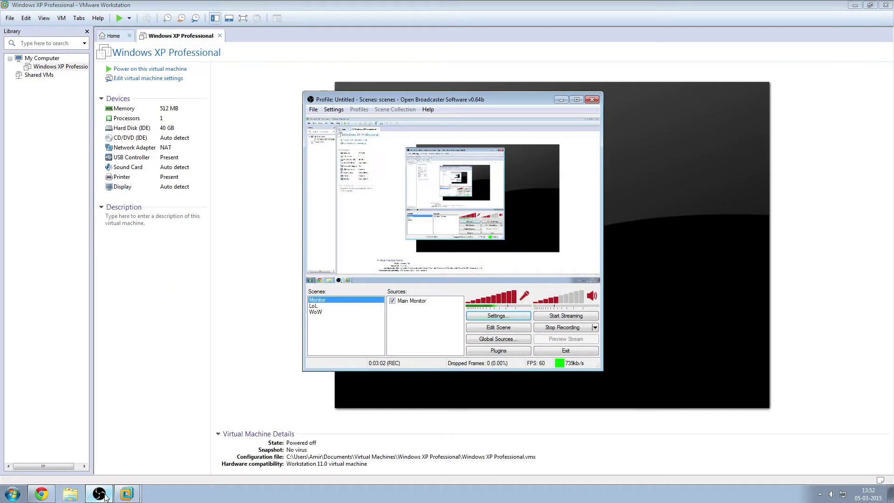
pyautogui.click(100, 495)
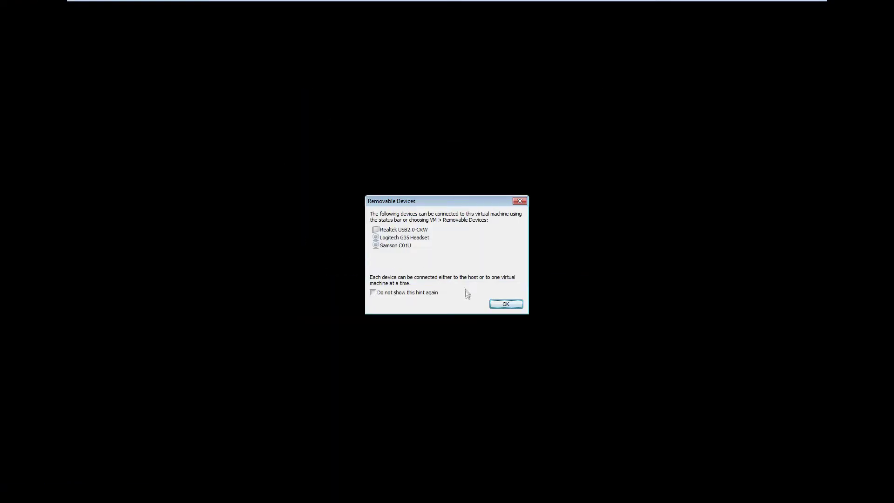
# Step: Dismiss the removable devices hint, Flash update prompt and security balloon, then launch Internet Explorer
pyautogui.click(505, 308)
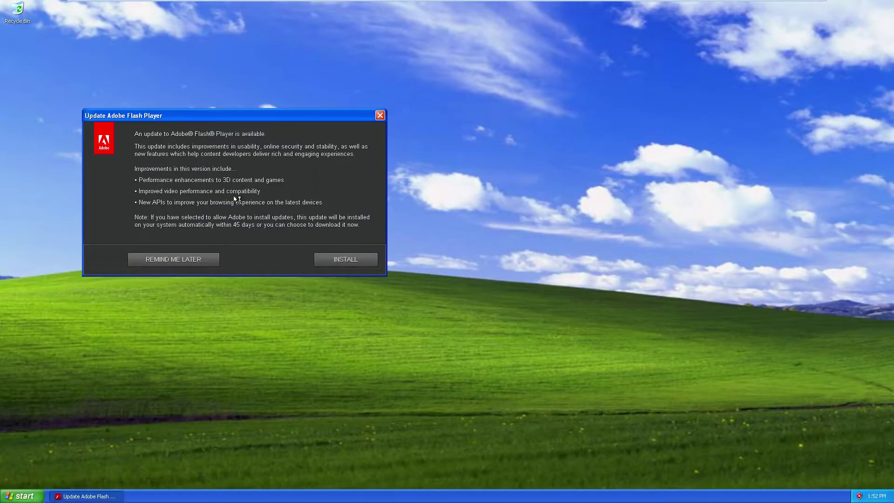
pyautogui.click(180, 259)
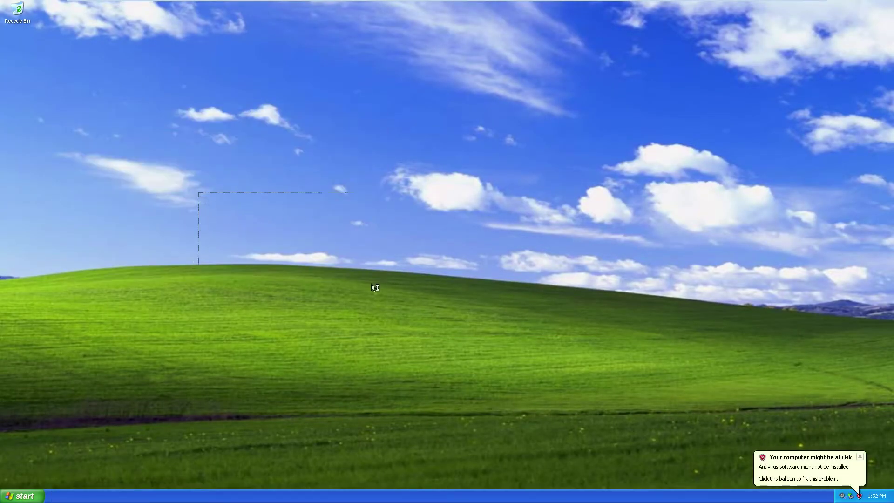
pyautogui.click(861, 457)
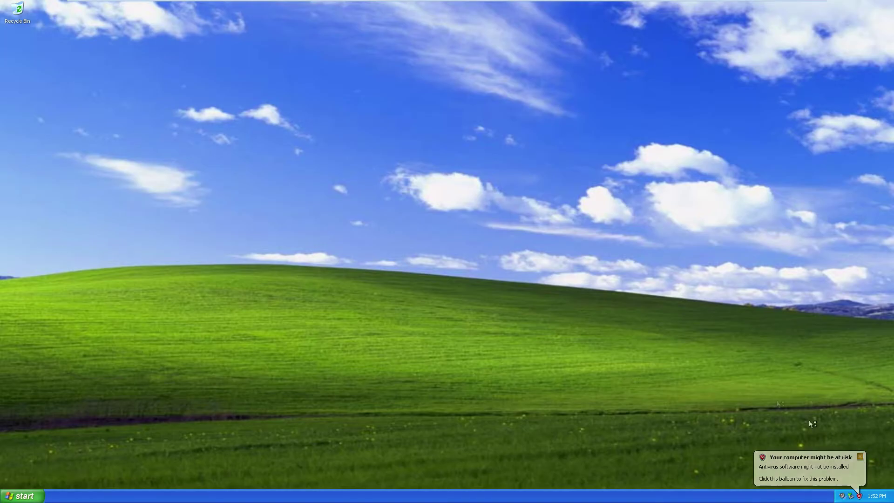
pyautogui.click(21, 497)
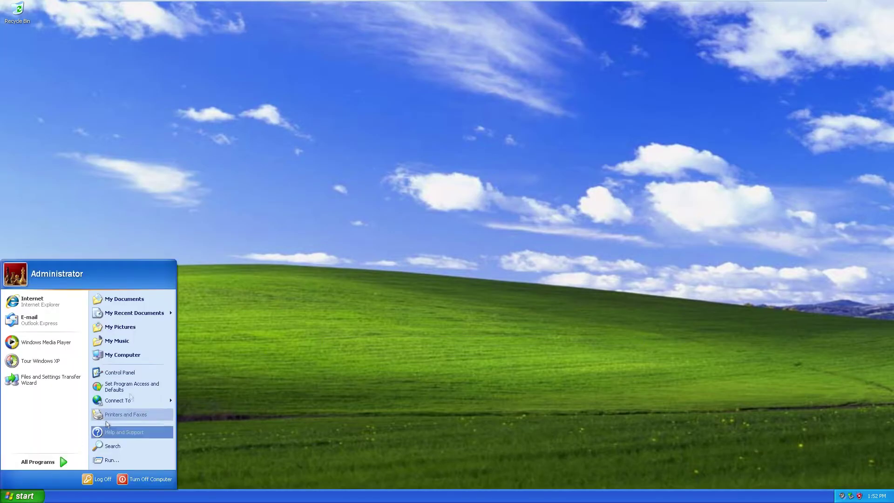
pyautogui.click(18, 307)
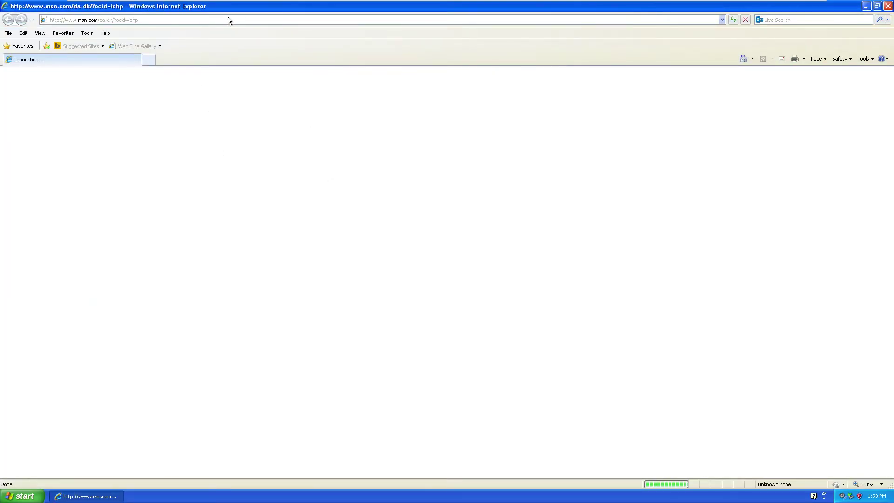
pyautogui.write('y')
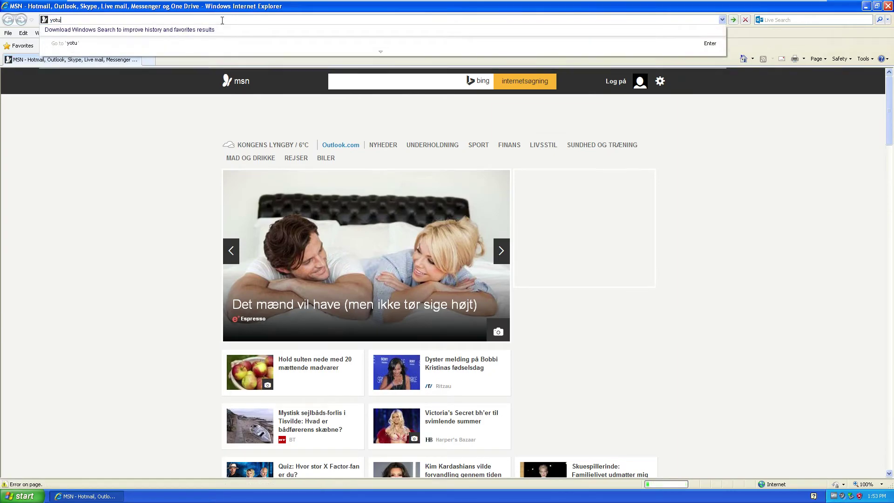
pyautogui.write('outube.com')
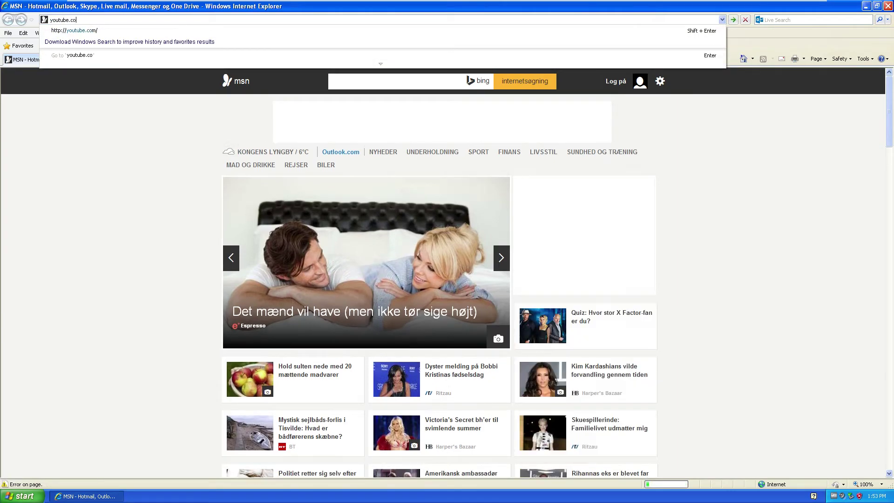
# Step: Go to Google, search for vxheaven and open the VX Heaven site
pyautogui.press('Return')
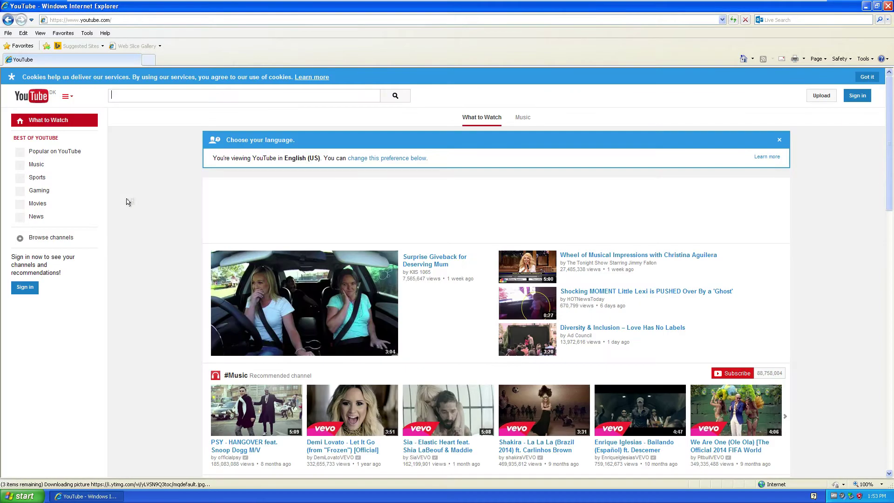
pyautogui.click(189, 19)
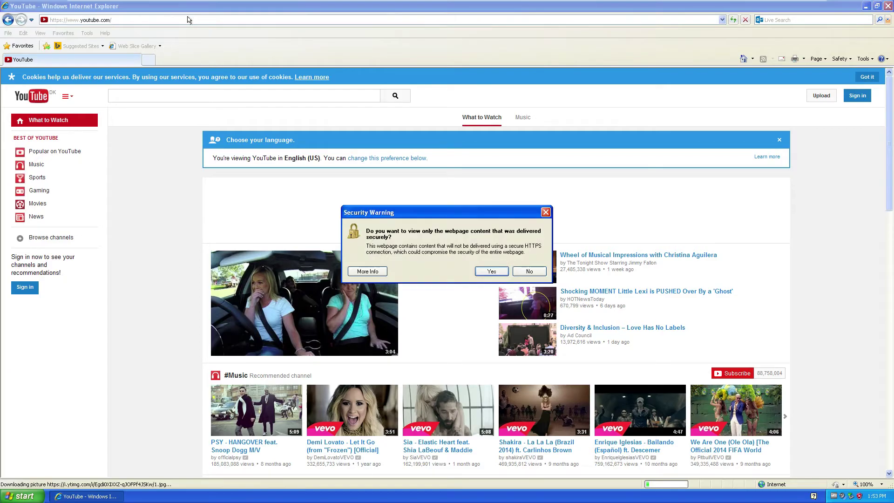
pyautogui.press('Return')
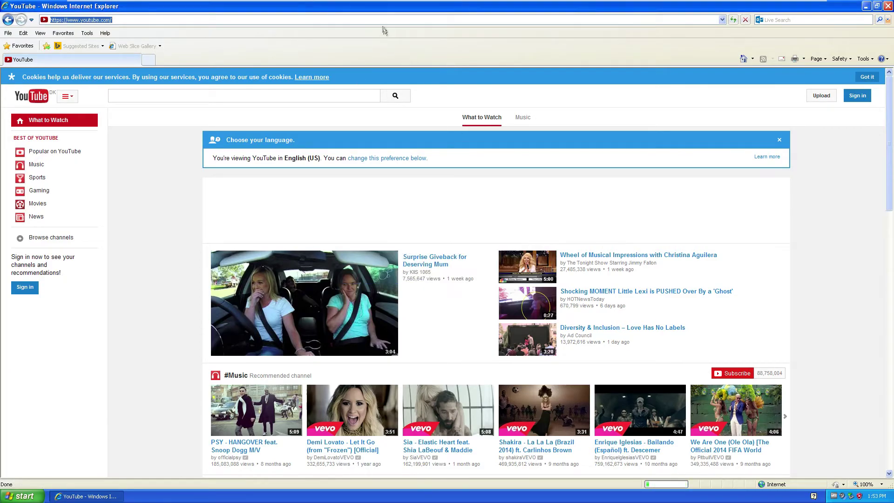
pyautogui.write('google.dk')
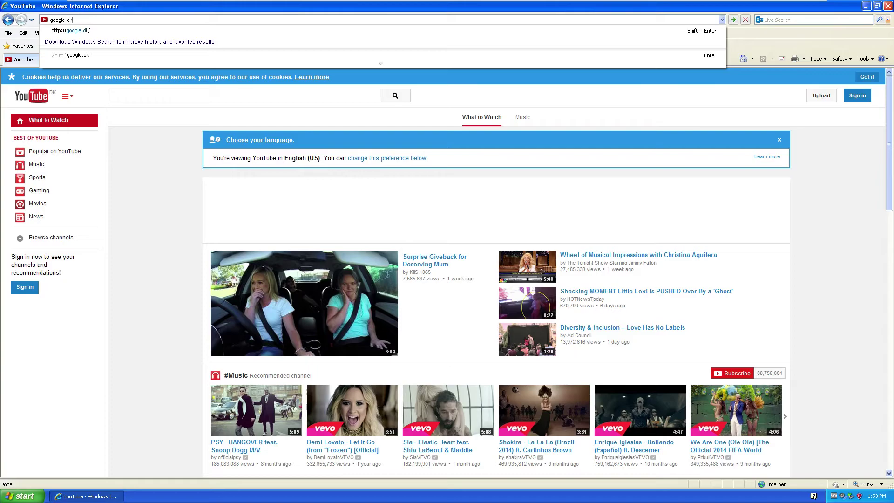
pyautogui.press('Return')
pyautogui.write('vxheav')
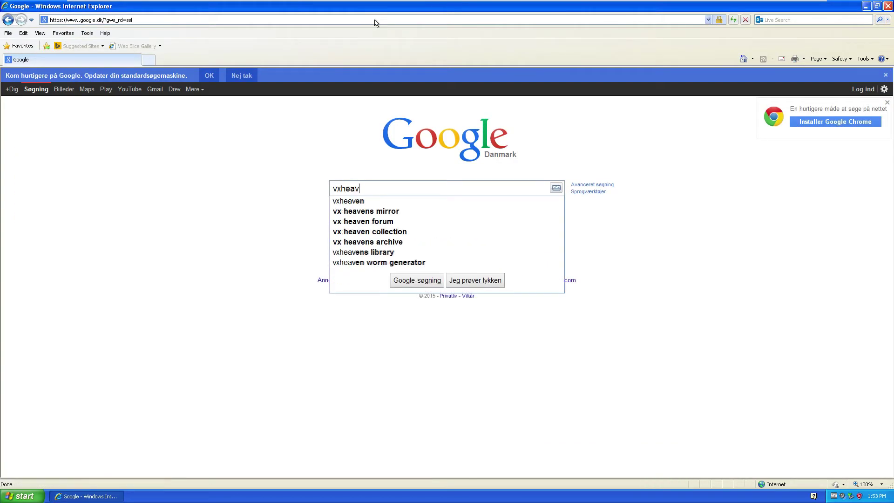
pyautogui.press('Down')
pyautogui.press('Return')
pyautogui.click(91, 209)
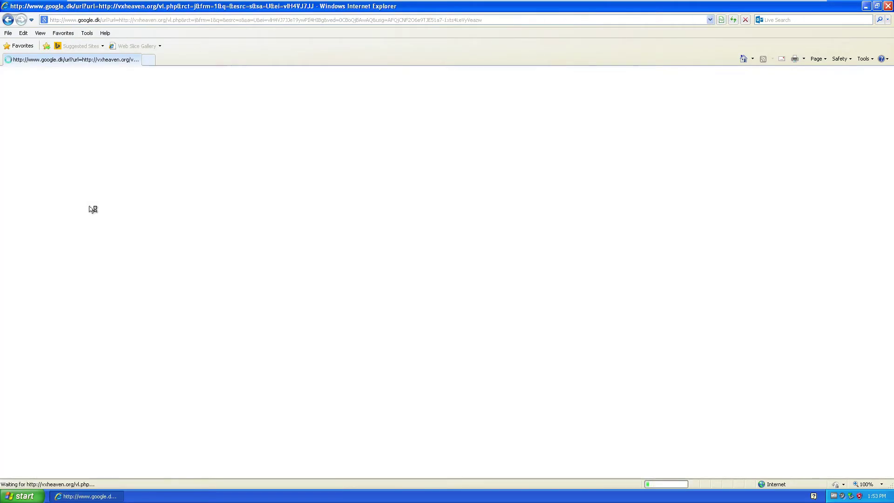
# Step: Search 'vxheaven gruel', find Gruel on the page, and download and open Gruel.a's zip
pyautogui.press('BackSpace')
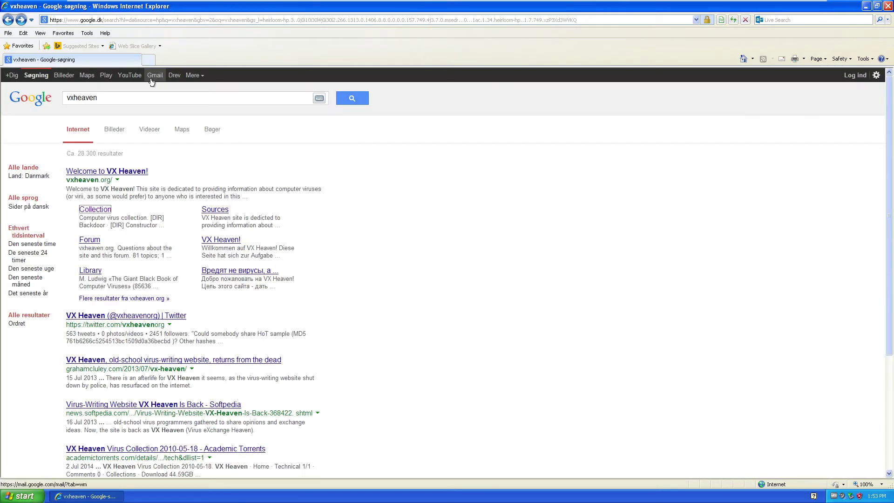
pyautogui.click(136, 98)
pyautogui.write('gr')
pyautogui.press('Return')
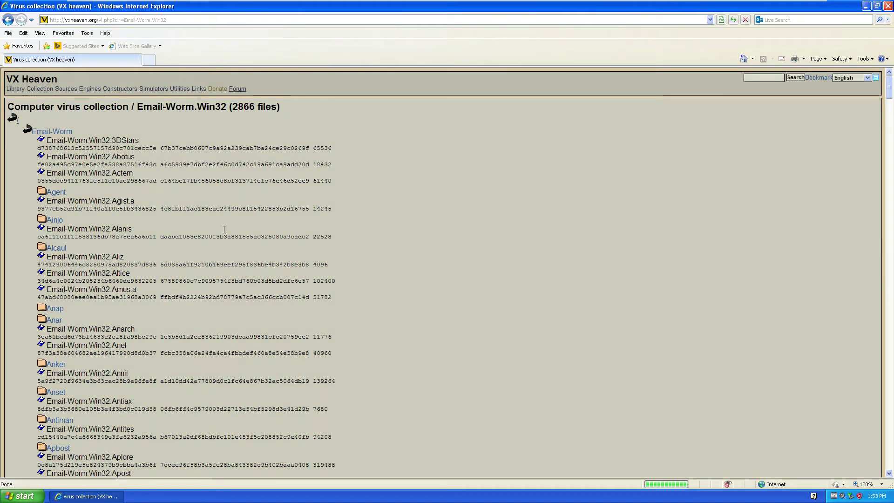
pyautogui.hotkey('ctrl', 'f')
pyautogui.write('gru')
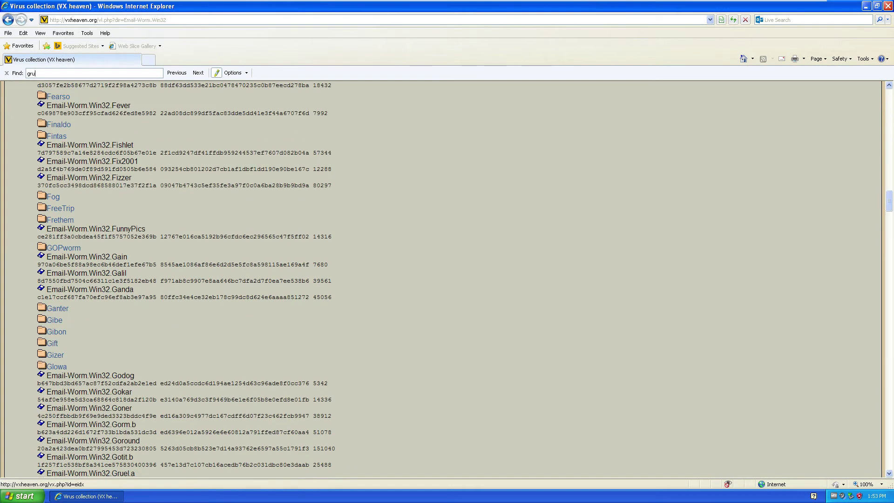
pyautogui.write('el')
pyautogui.scroll(-3, 447, 280)
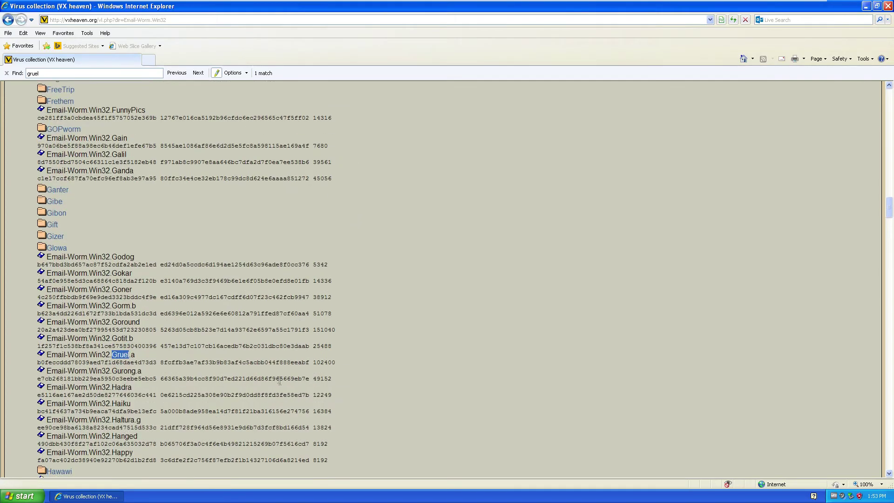
pyautogui.click(41, 354)
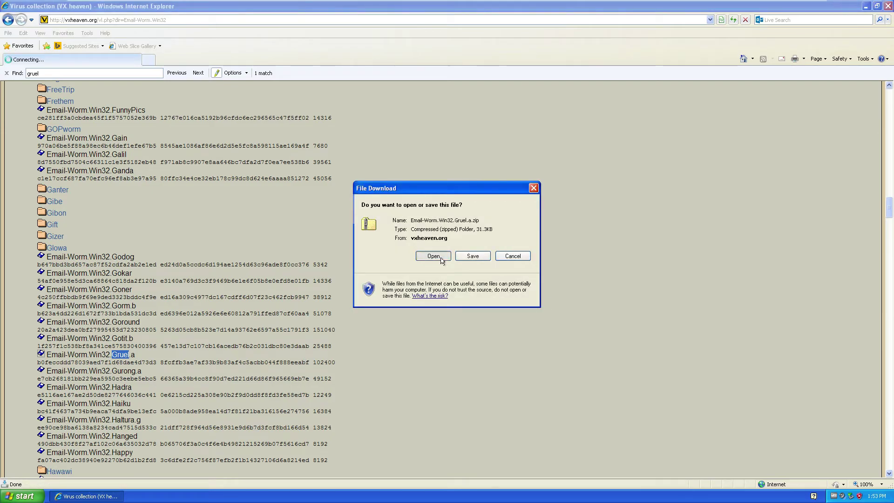
pyautogui.click(441, 258)
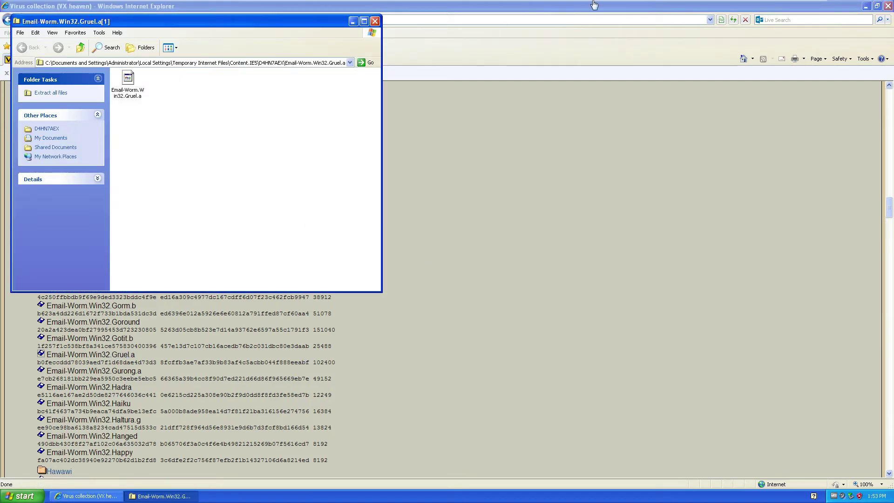
# Step: Close Internet Explorer and copy Gruel.a from the zip window onto the desktop
pyautogui.click(878, 7)
pyautogui.moveTo(64, 21); pyautogui.dragTo(182, 58)
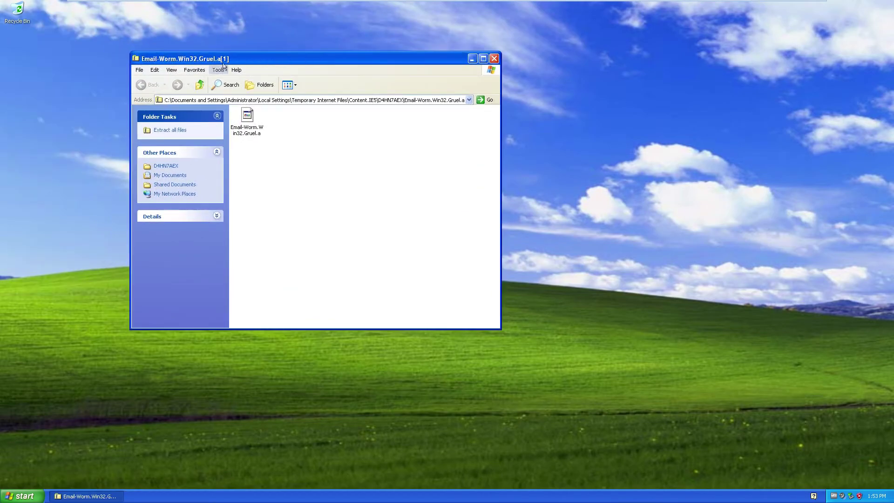
pyautogui.click(247, 119)
pyautogui.moveTo(154, 125); pyautogui.dragTo(102, 110)
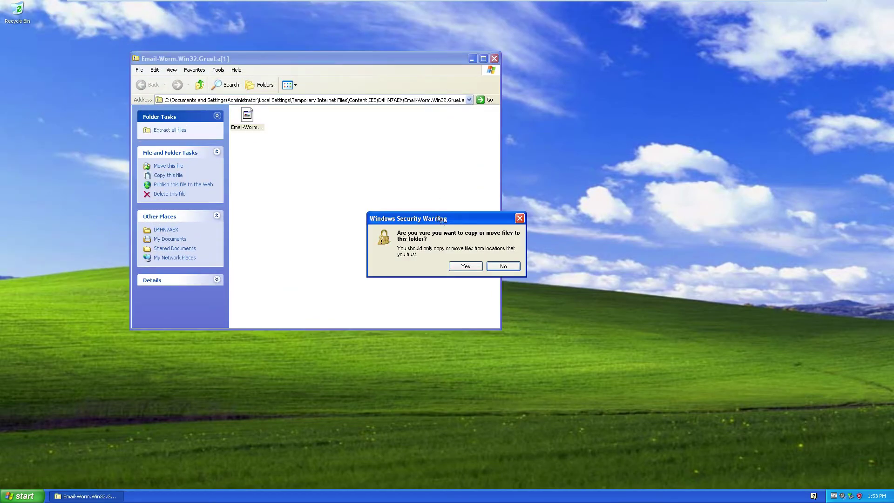
pyautogui.click(466, 268)
pyautogui.click(494, 58)
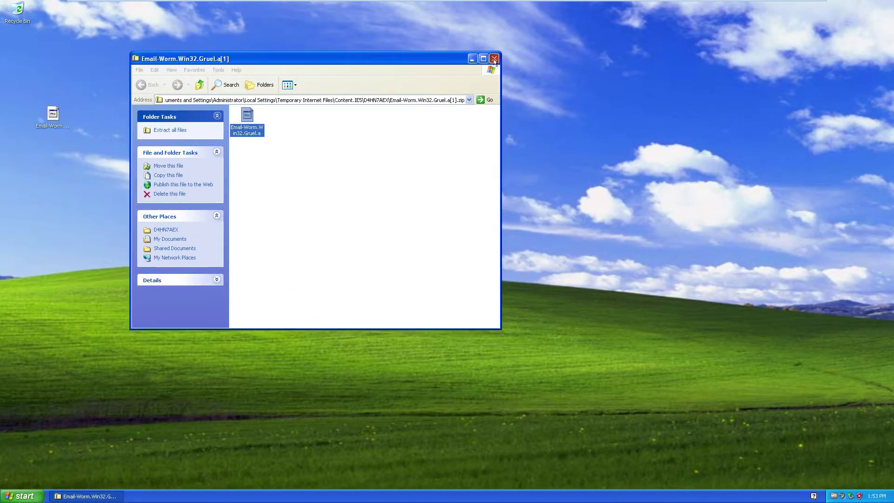
# Step: Rename the desktop Gruel.a file with an .exe extension and launch it
pyautogui.rightClick(64, 121)
pyautogui.click(81, 182)
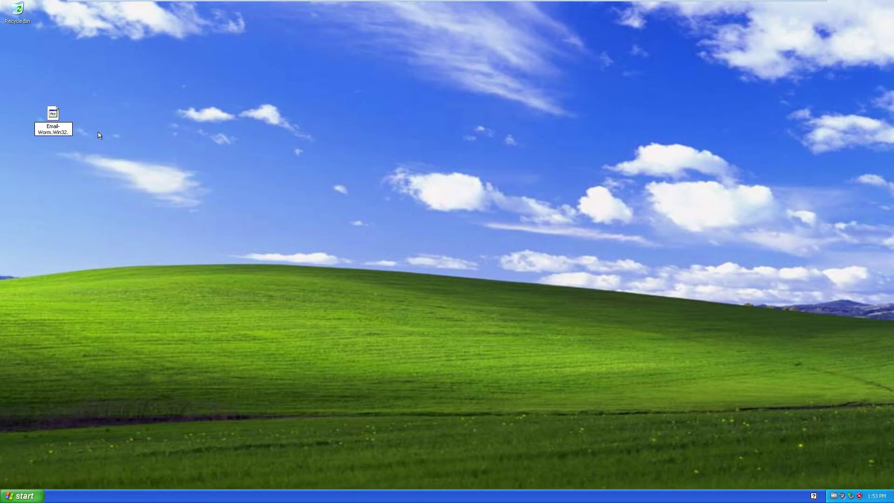
pyautogui.write('Gruel.a')
pyautogui.write('.exe')
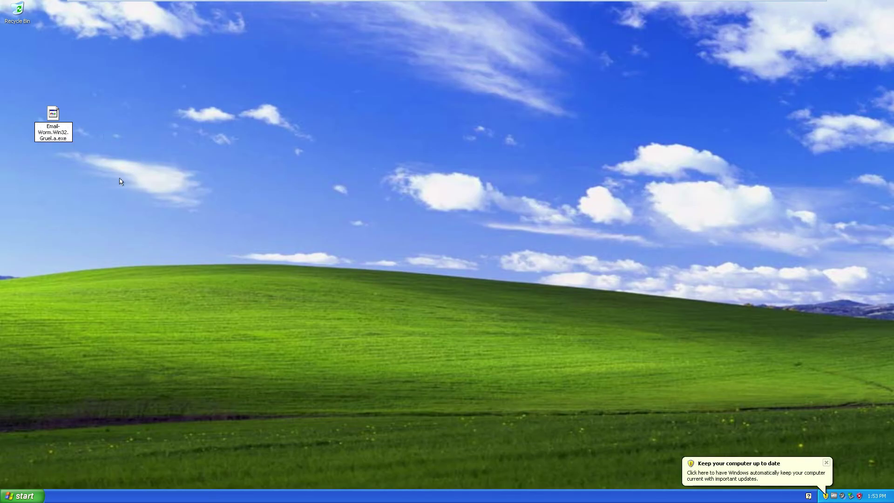
pyautogui.press('Return')
pyautogui.click(538, 341)
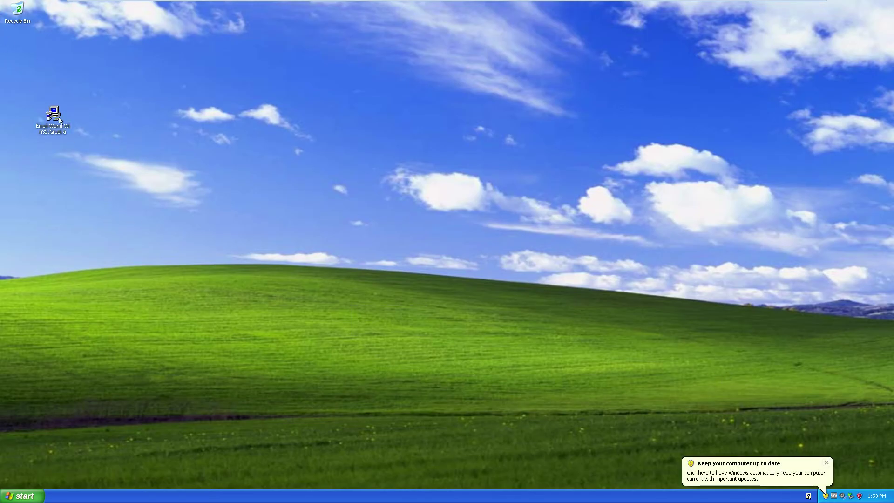
pyautogui.doubleClick(52, 113)
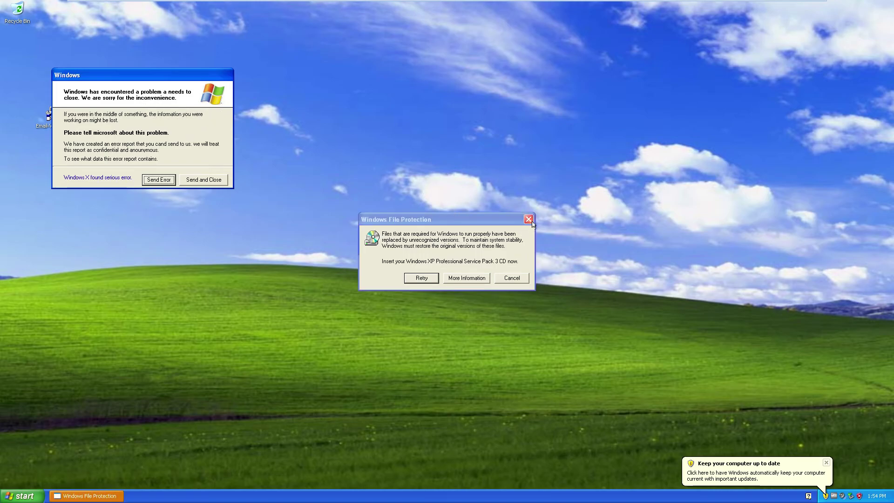
# Step: Dismiss the Windows File Protection prompt, error report and kIlLeRgUaTe message
pyautogui.click(529, 222)
pyautogui.click(436, 274)
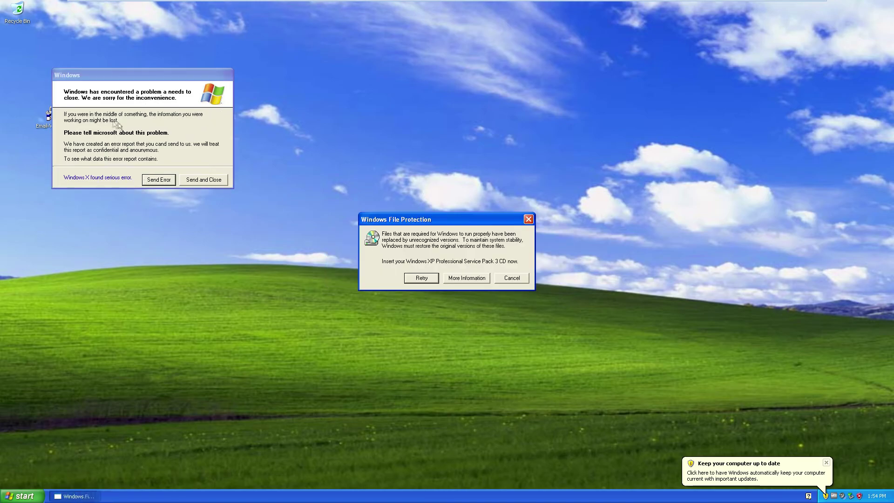
pyautogui.click(169, 125)
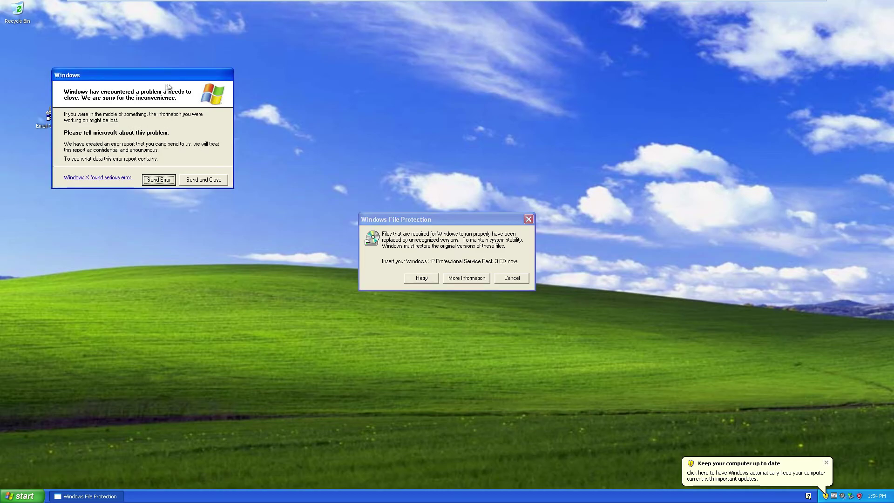
pyautogui.click(188, 180)
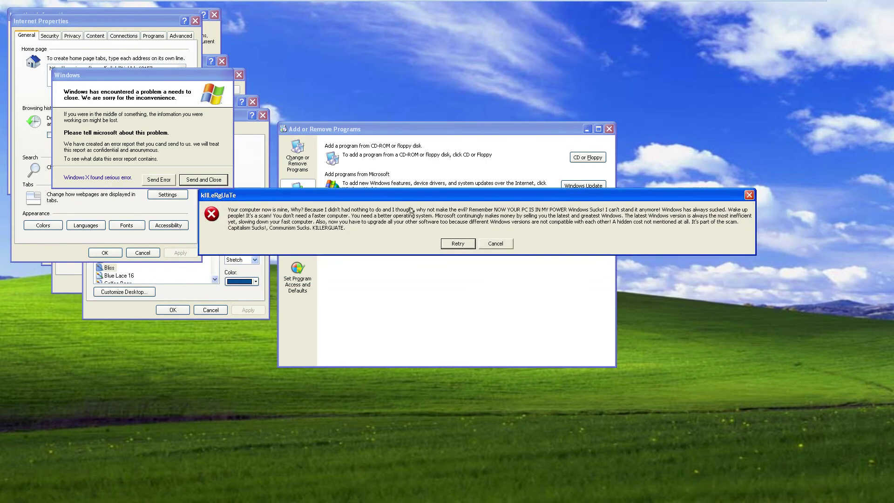
pyautogui.click(466, 280)
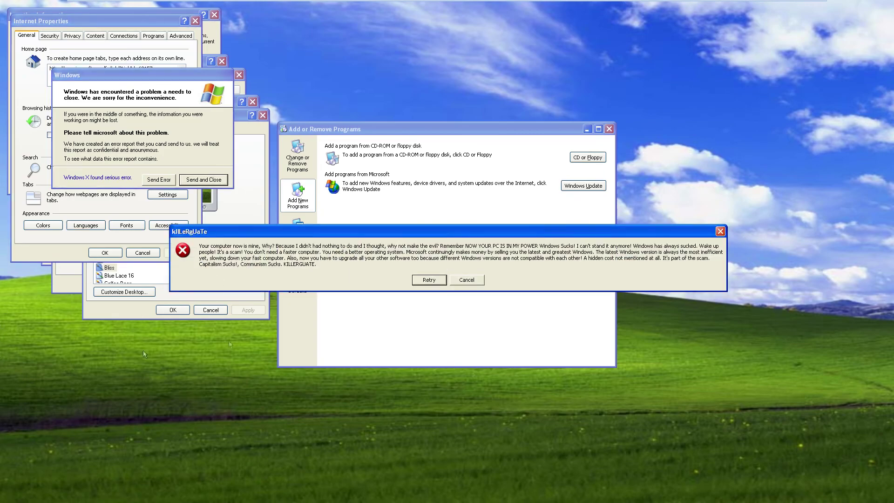
# Step: Leave the VM's full-screen view and bring the OBS window forward
pyautogui.hotkey('alt', 'Tab')
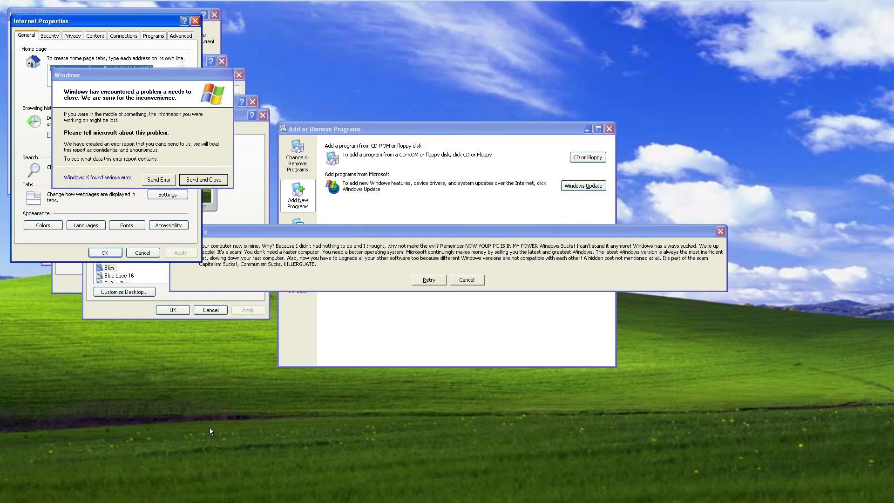
pyautogui.hotkey('alt', 'Tab')
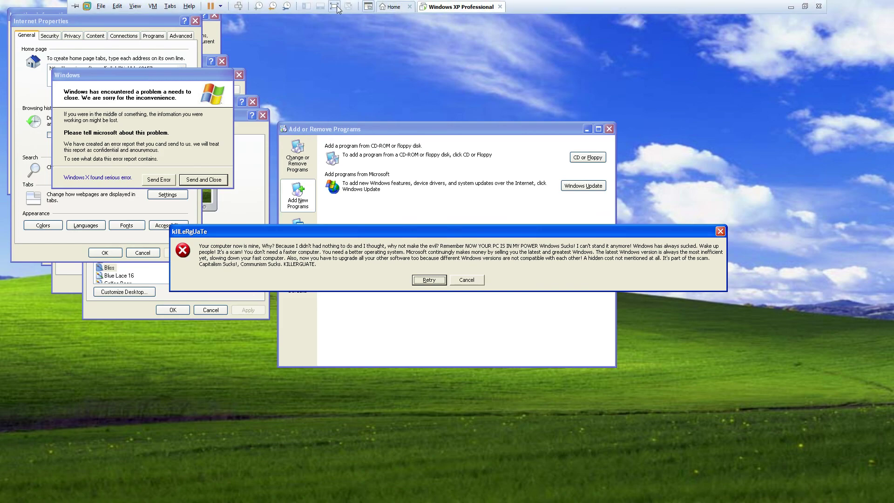
pyautogui.click(338, 9)
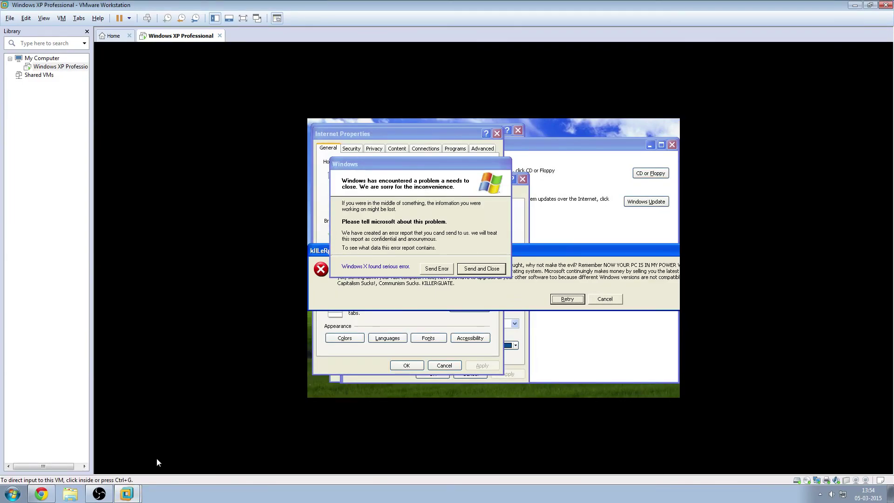
pyautogui.click(116, 498)
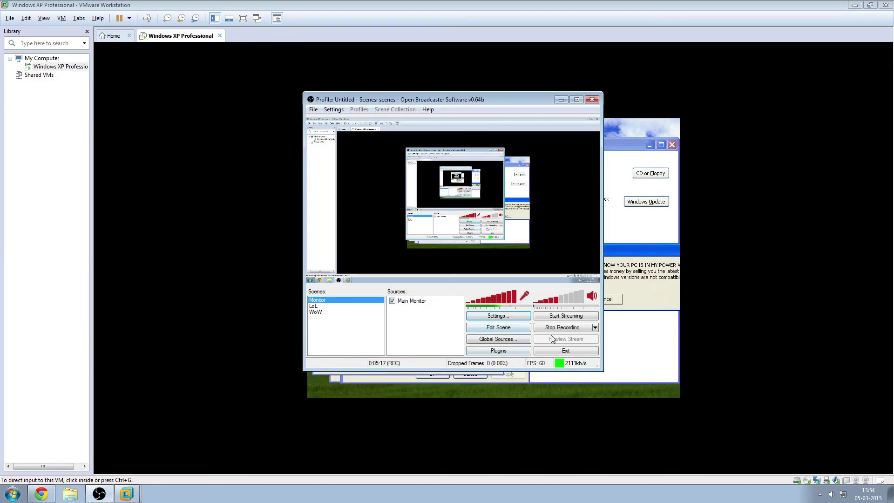